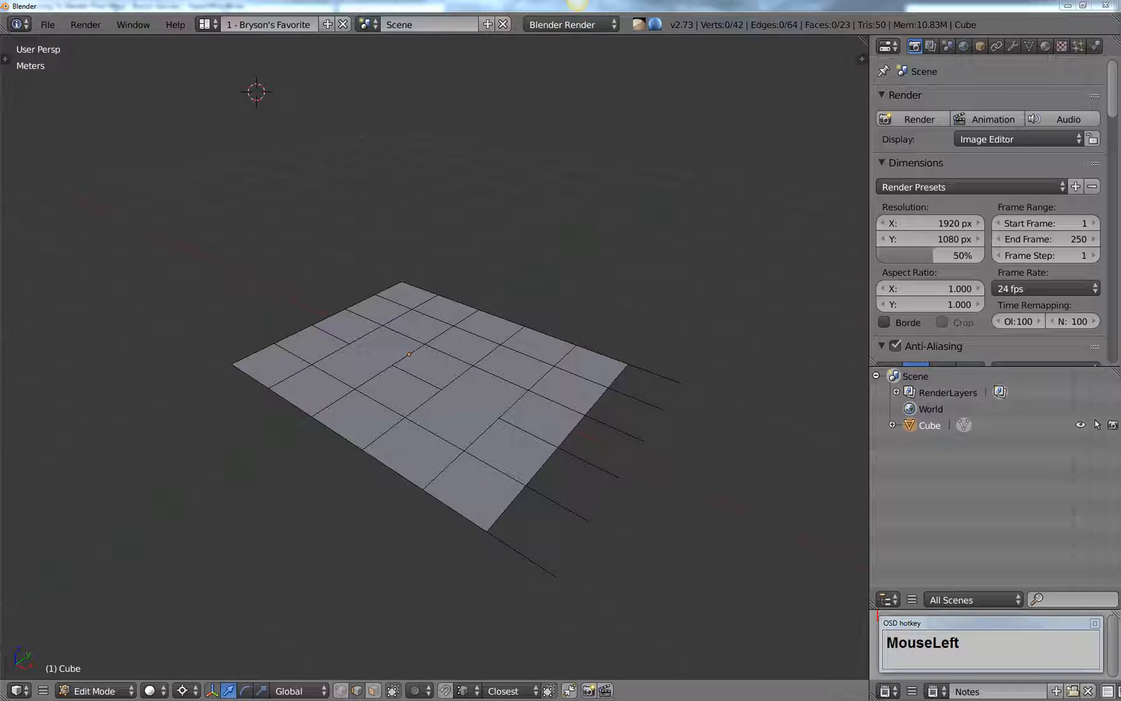
# - Enter Edit Mode and fill a face between the two loose edges at the grid's lower end
pyautogui.click(366, 577)
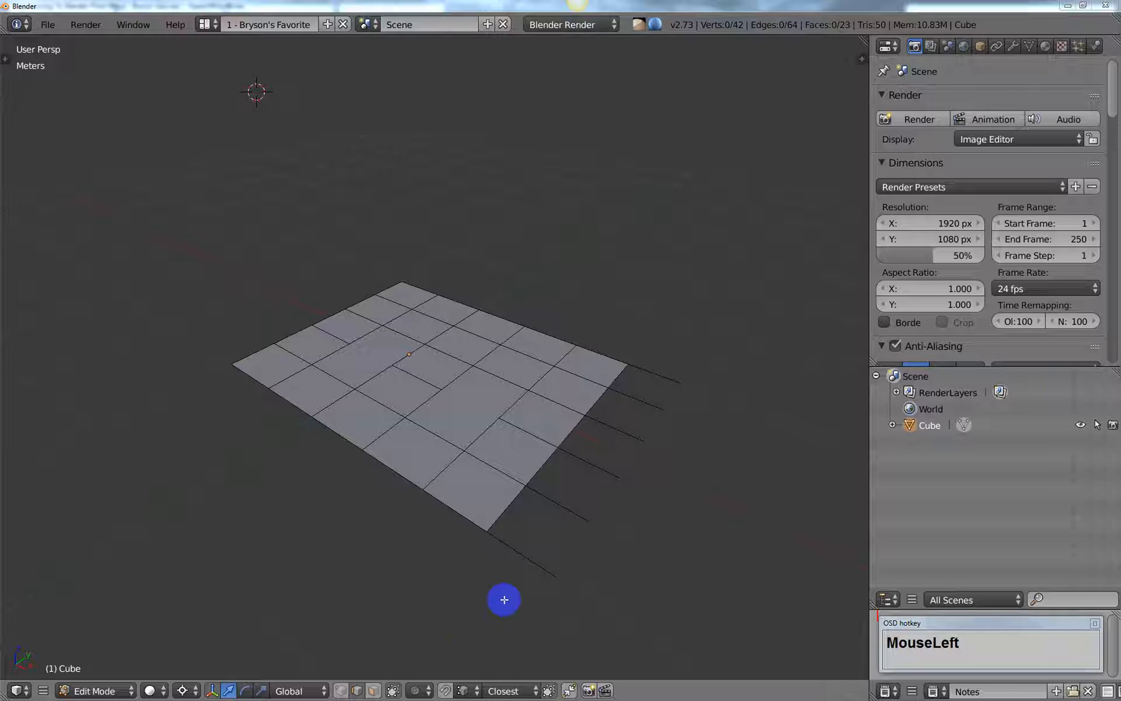
pyautogui.press('Tab')
pyautogui.press('Tab')
pyautogui.rightClick(520, 549)
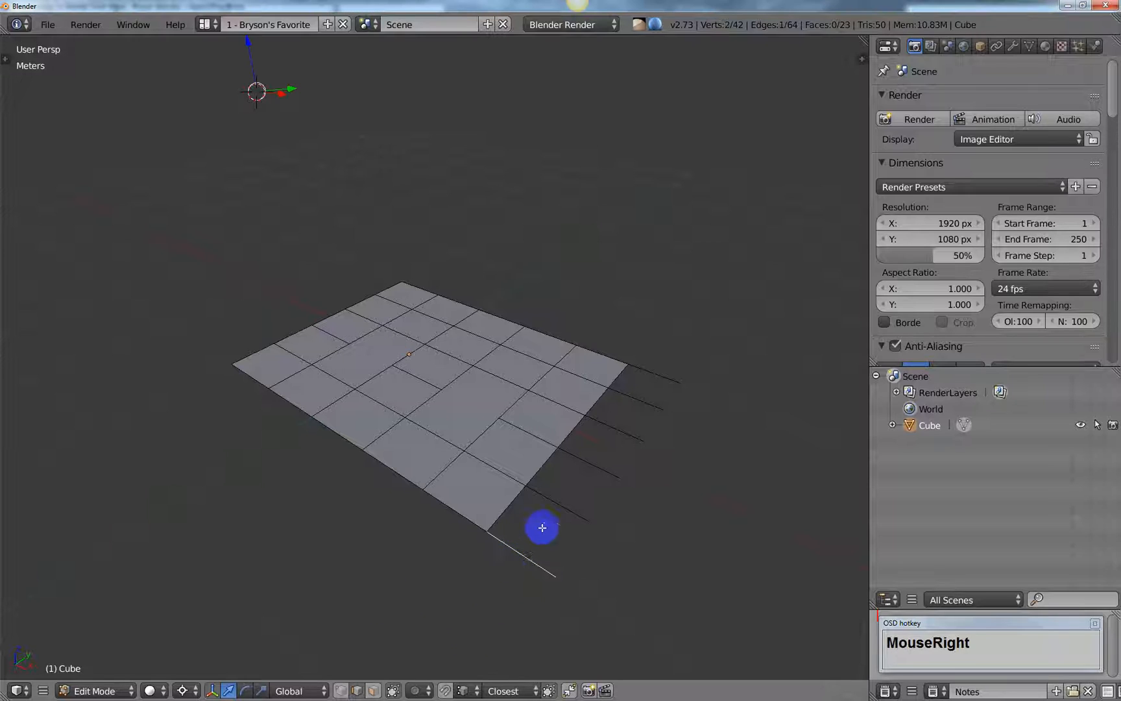
pyautogui.keyDown('shift'); pyautogui.rightClick(556, 504); pyautogui.keyUp('shift')
pyautogui.press('f')
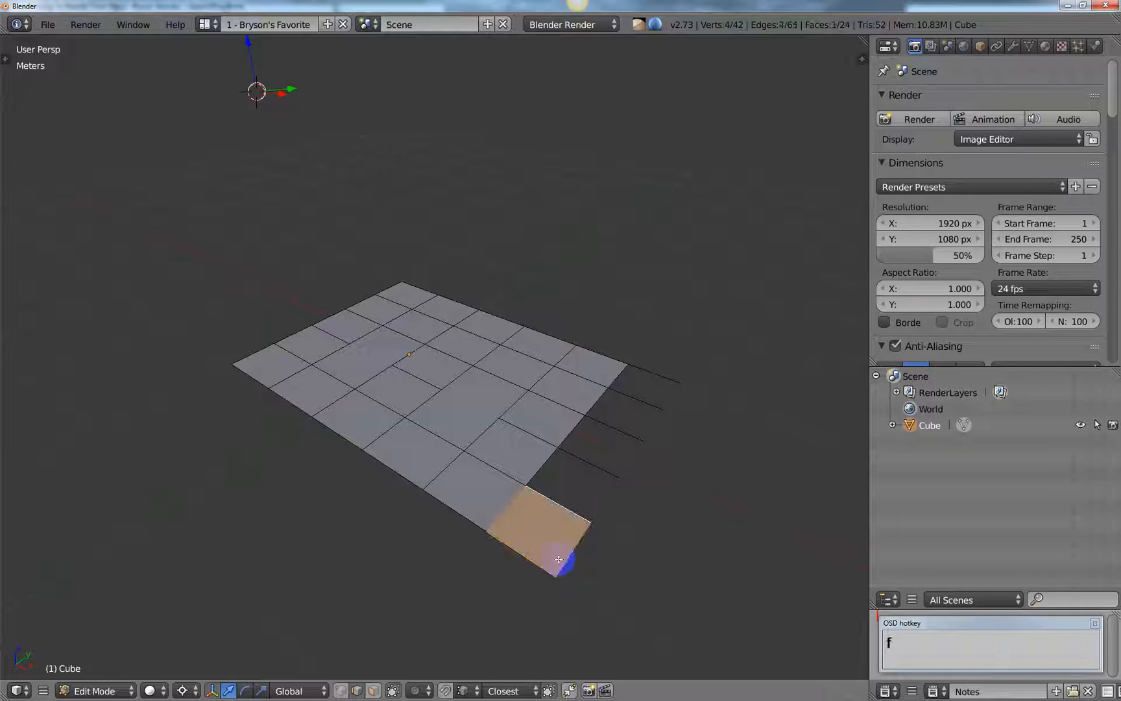
# - In edge select mode, bridge the next pair of loose edges on the right with F
pyautogui.hotkey('ctrl', 'Tab')
pyautogui.click(474, 519)
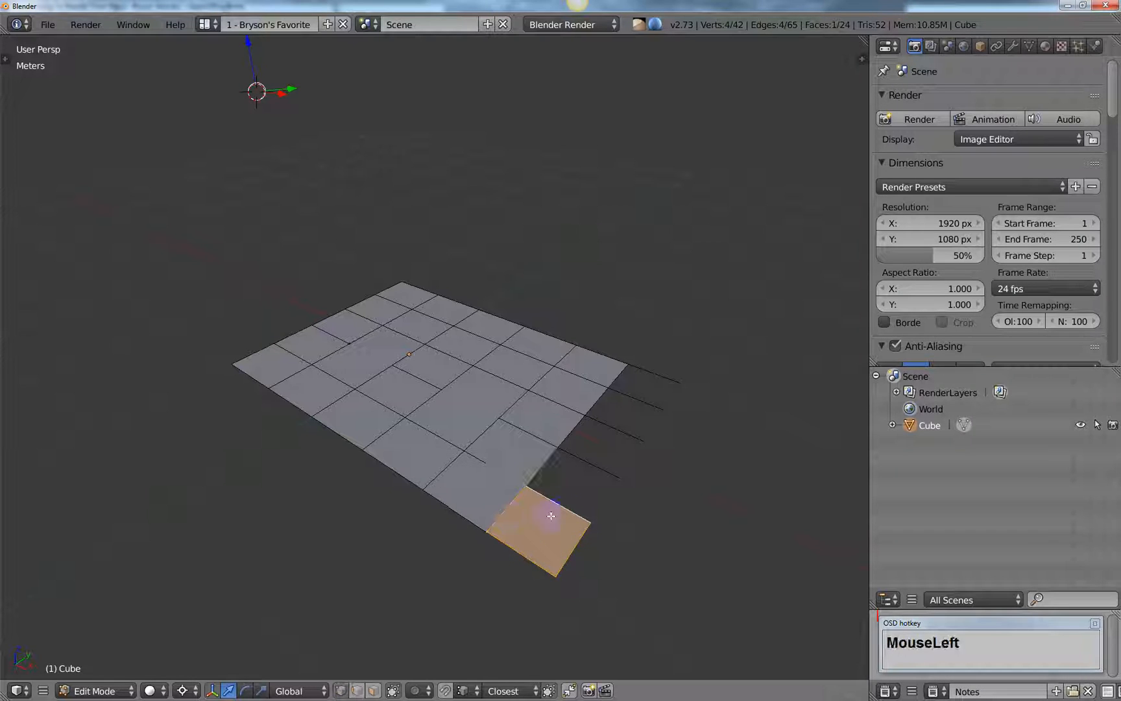
pyautogui.rightClick(592, 512)
pyautogui.keyDown('shift'); pyautogui.rightClick(616, 481); pyautogui.keyUp('shift')
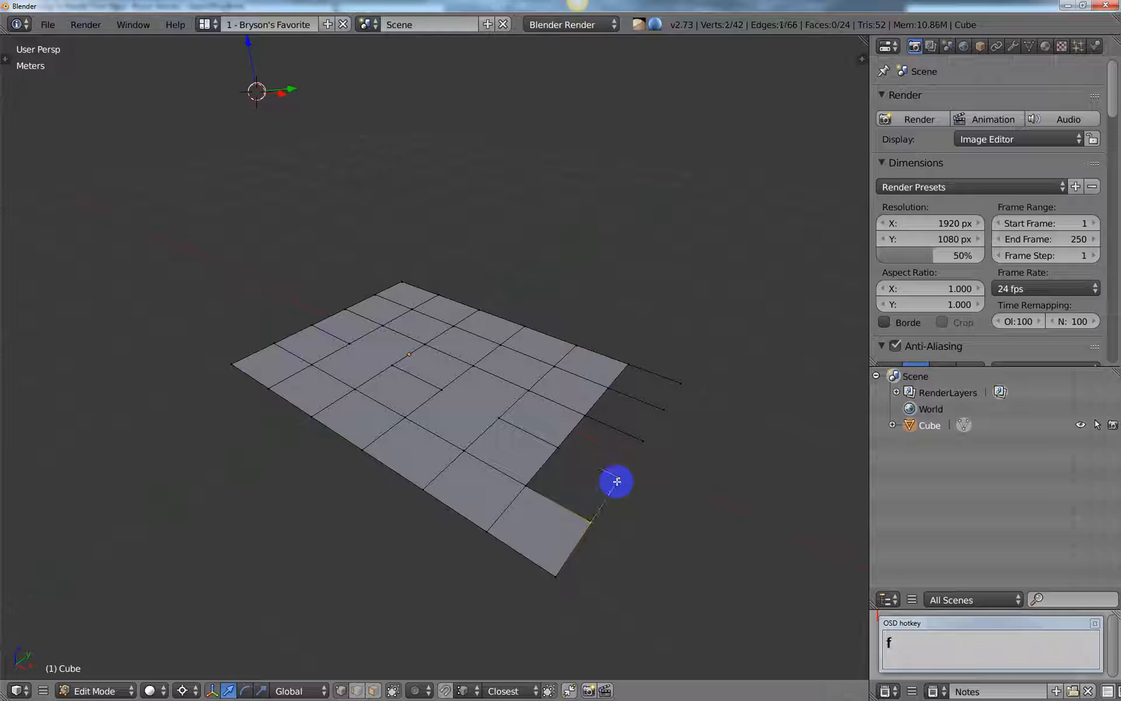
pyautogui.press('f')
# - Stay in edge select and add another edge along the notch to the selection
pyautogui.hotkey('ctrl', 'Tab')
pyautogui.click(534, 513)
pyautogui.keyDown('shift'); pyautogui.rightClick(603, 469); pyautogui.keyUp('shift')
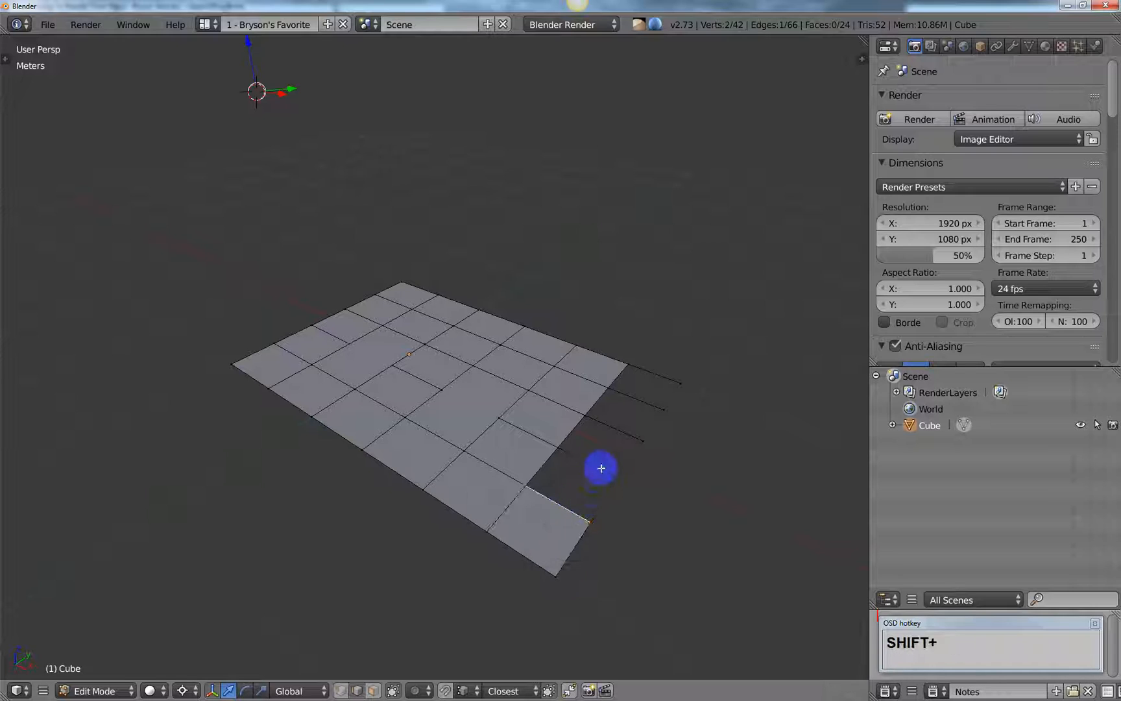
# - Fill the remaining gap face, then in face select mode pick the large central n-gon
pyautogui.press('f')
pyautogui.moveTo(597, 473); pyautogui.dragTo(560, 496, button='middle')
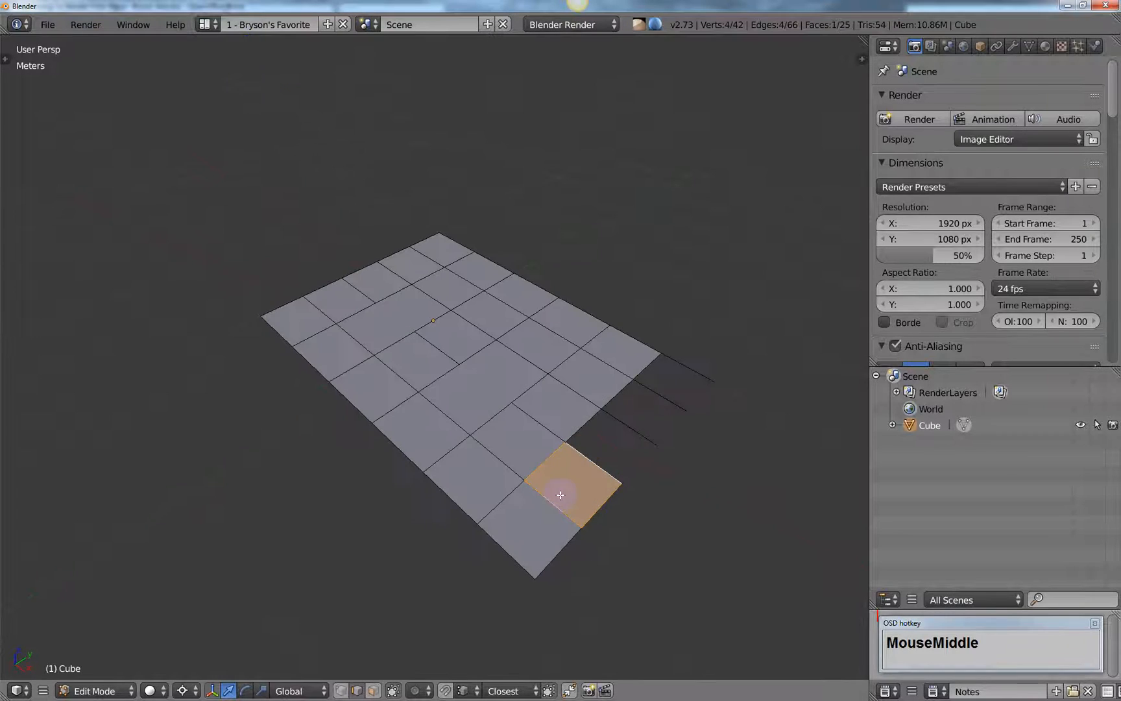
pyautogui.moveTo(485, 448)
pyautogui.keyDown('shift'); pyautogui.mouseDown(button='middle')
pyautogui.moveTo(531, 450)
pyautogui.moveTo(508, 429)
pyautogui.mouseUp(button='middle'); pyautogui.keyUp('shift')
pyautogui.hotkey('ctrl', 'Tab')
pyautogui.click(465, 462)
pyautogui.rightClick(507, 448)
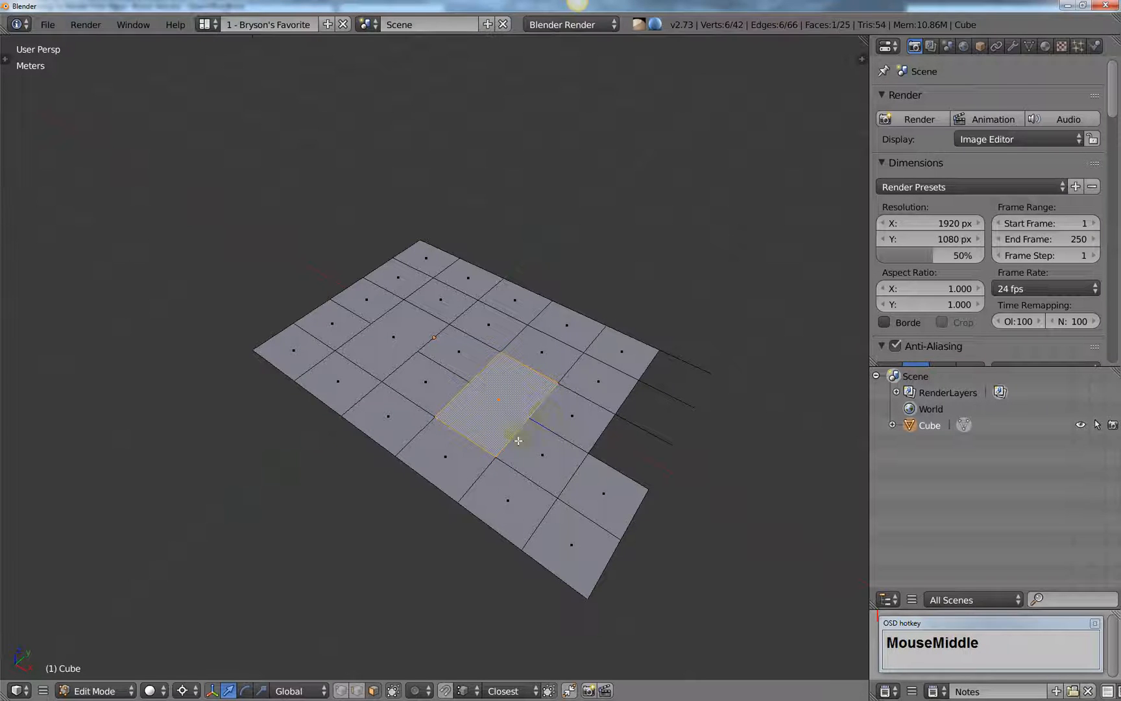
# - Inspect the selected n-gon from a few angles while keeping face selection active
pyautogui.moveTo(518, 441); pyautogui.dragTo(505, 431, button='middle')
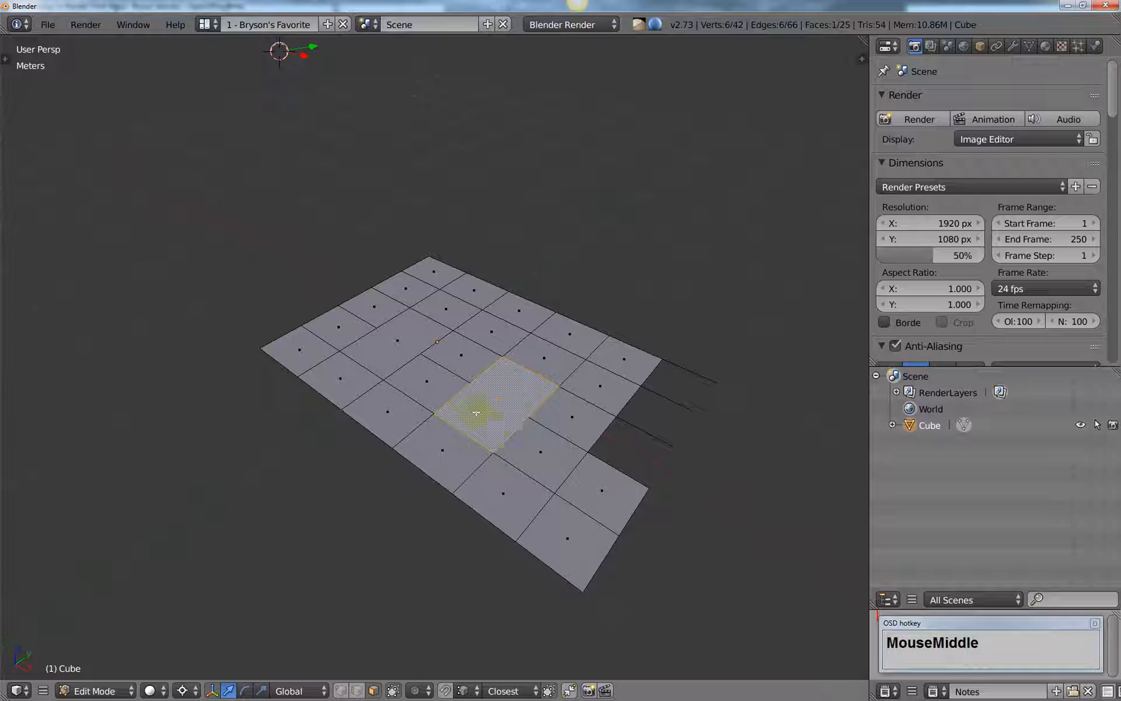
pyautogui.moveTo(517, 437); pyautogui.dragTo(509, 412, button='middle')
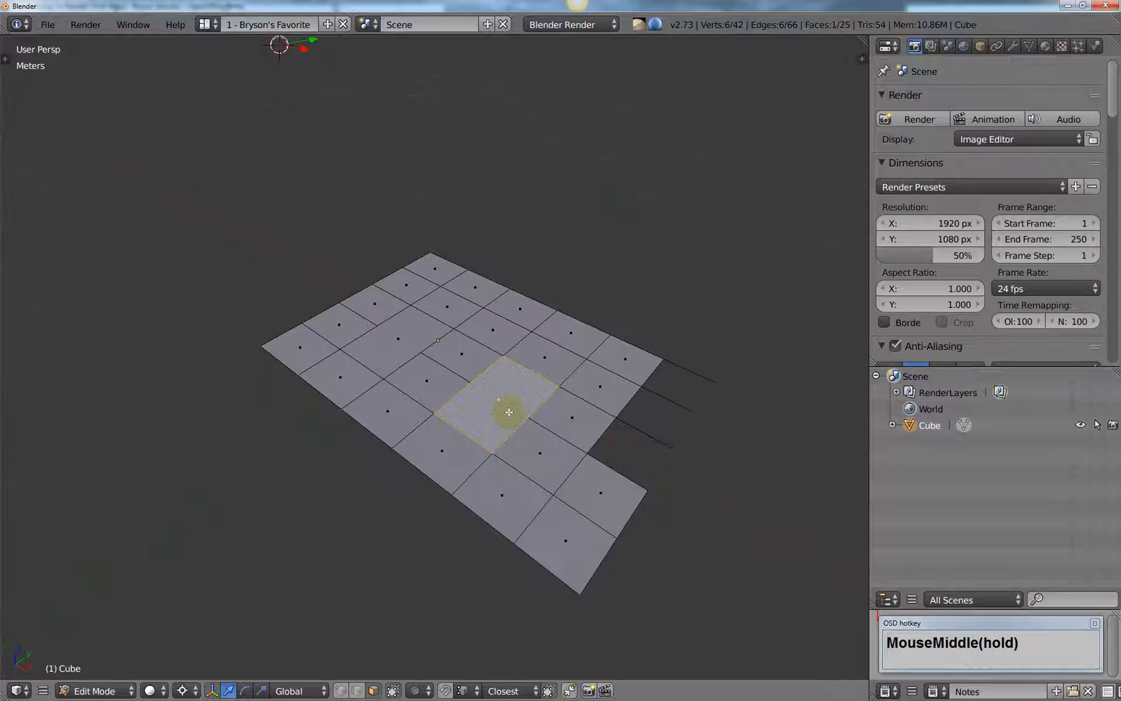
pyautogui.hotkey('ctrl', 'Tab')
pyautogui.click(435, 432)
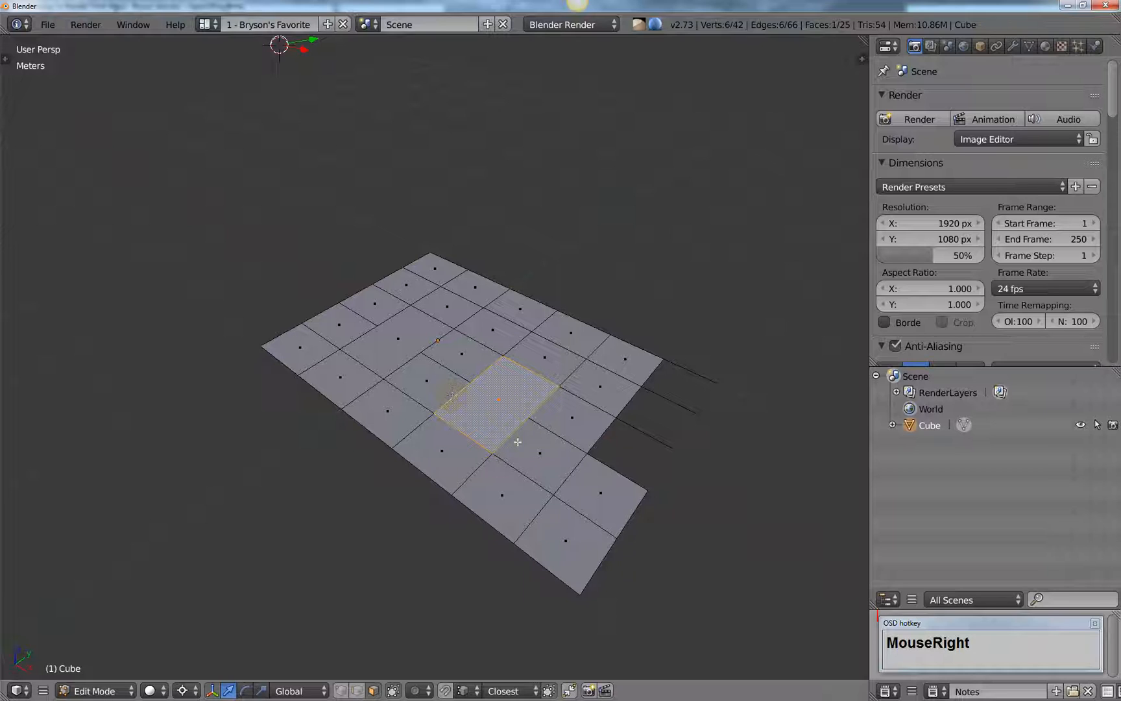
# - In vertex select mode, connect two opposite corners of the n-gon with F to split it
pyautogui.hotkey('ctrl', 'Tab')
pyautogui.click(463, 371)
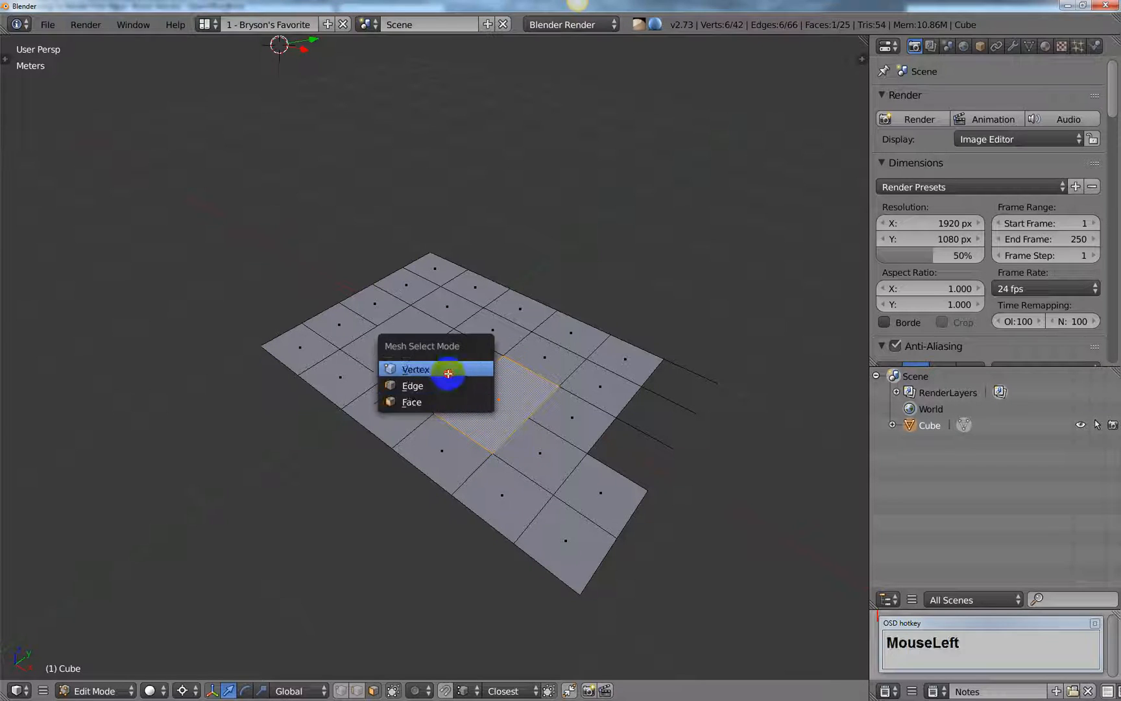
pyautogui.rightClick(471, 383)
pyautogui.keyDown('shift'); pyautogui.rightClick(529, 414); pyautogui.keyUp('shift')
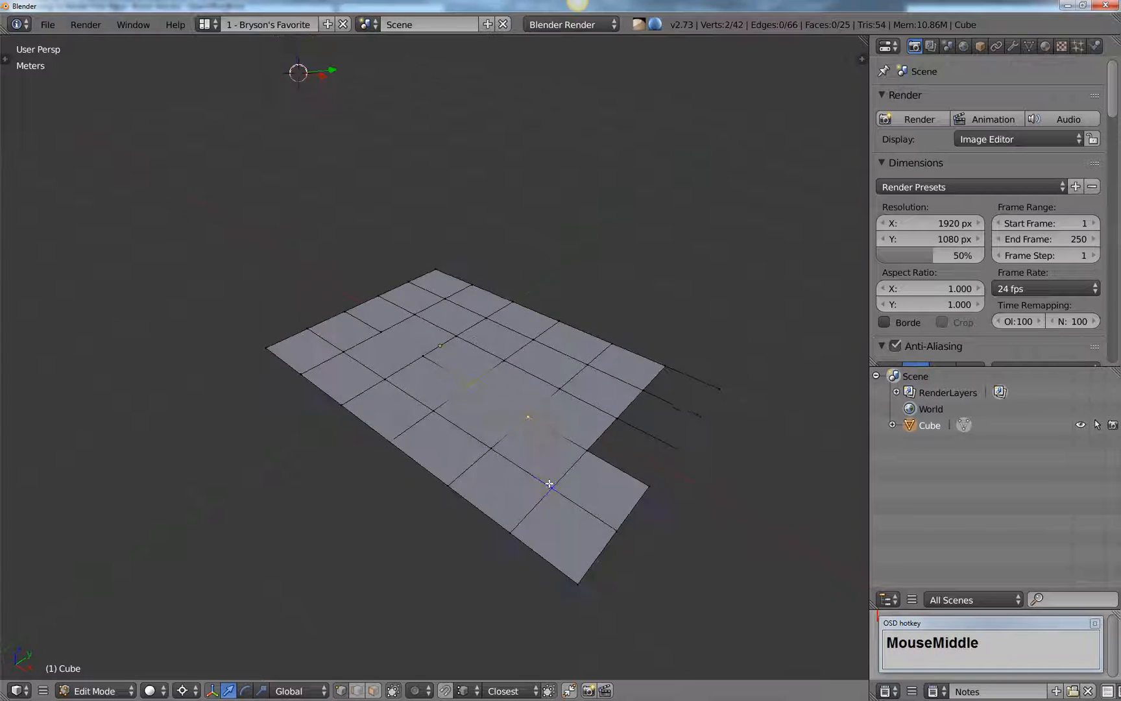
pyautogui.moveTo(558, 501)
pyautogui.mouseDown(button='middle')
pyautogui.moveTo(550, 482)
pyautogui.moveTo(536, 487)
pyautogui.mouseUp(button='middle')
pyautogui.press('f')
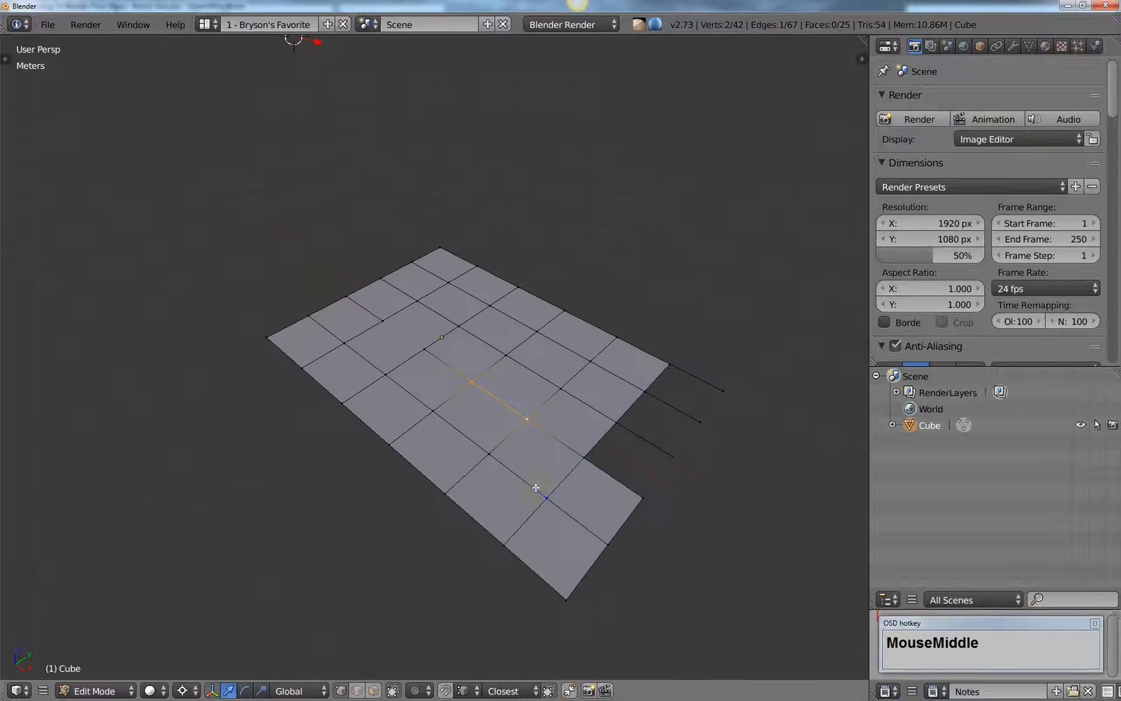
# - Grab a vertex near the grid's middle to begin moving it
pyautogui.rightClick(529, 422)
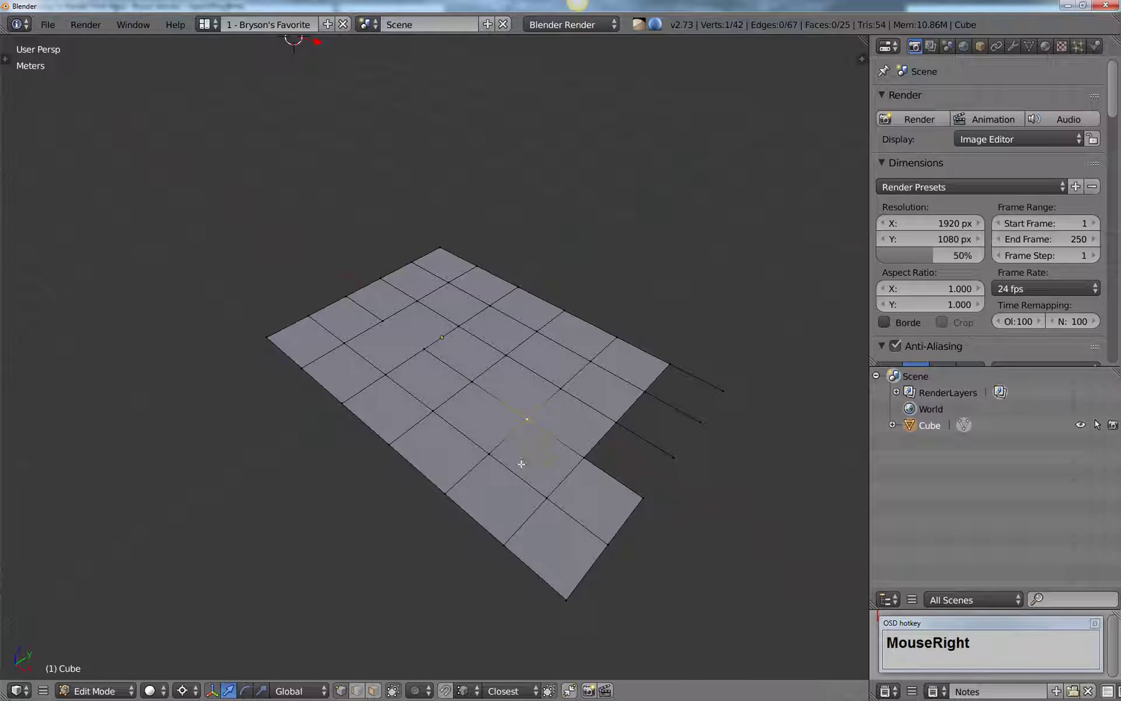
pyautogui.press('g')
pyautogui.rightClick(474, 388)
pyautogui.press('g')
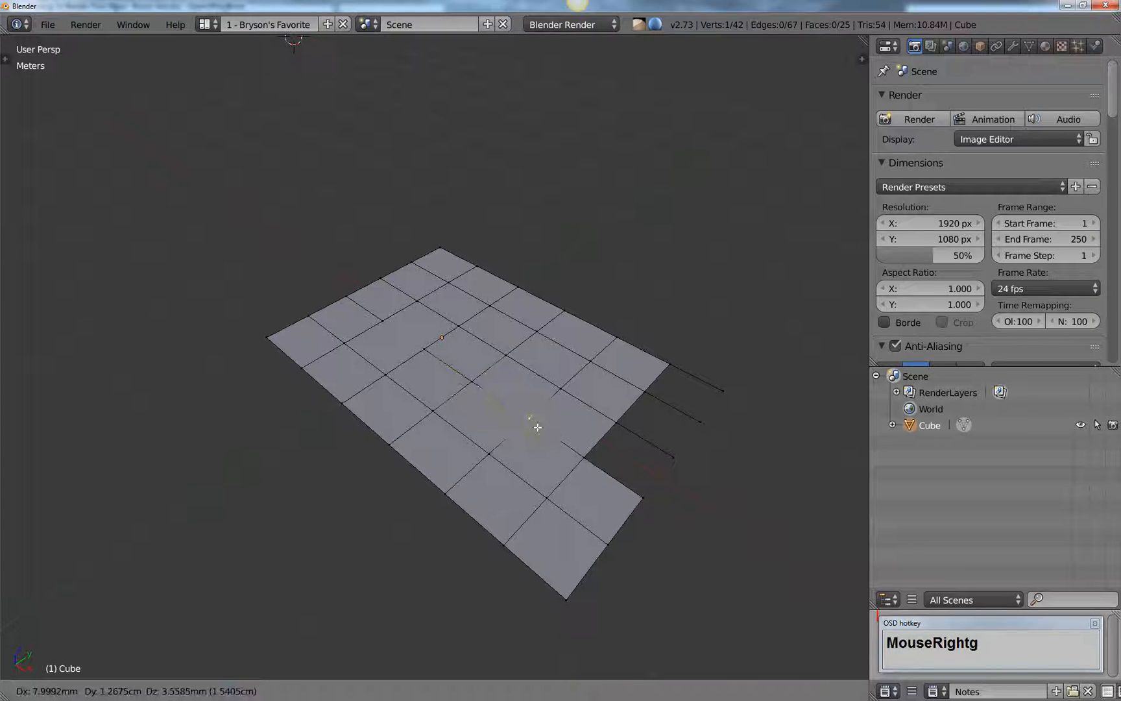
pyautogui.rightClick(541, 443)
pyautogui.moveTo(551, 466)
pyautogui.mouseDown(button='middle')
pyautogui.moveTo(575, 447)
pyautogui.moveTo(531, 429)
pyautogui.mouseUp(button='middle')
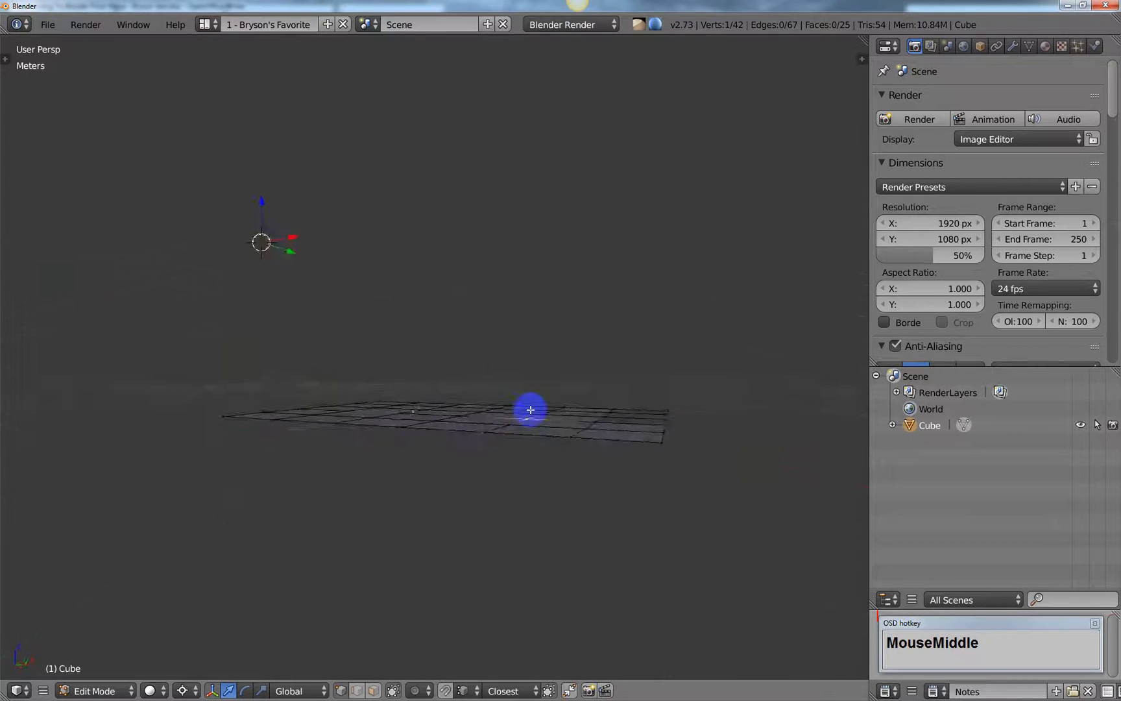
pyautogui.press('g')
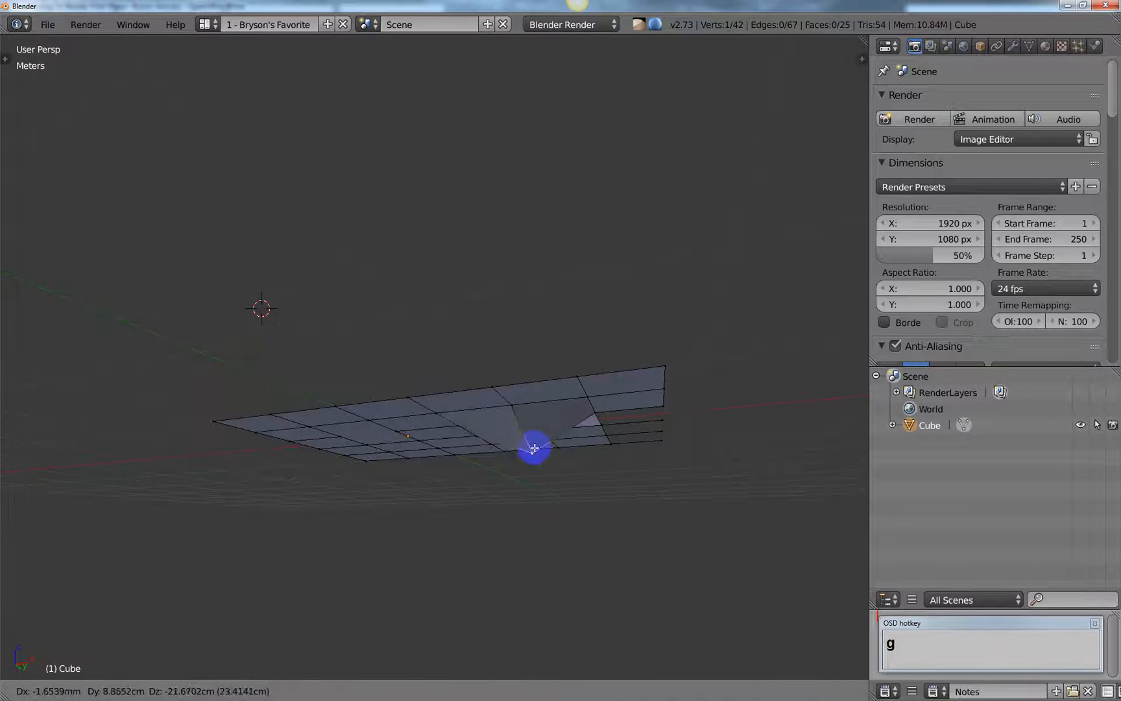
pyautogui.rightClick(534, 419)
pyautogui.press('g')
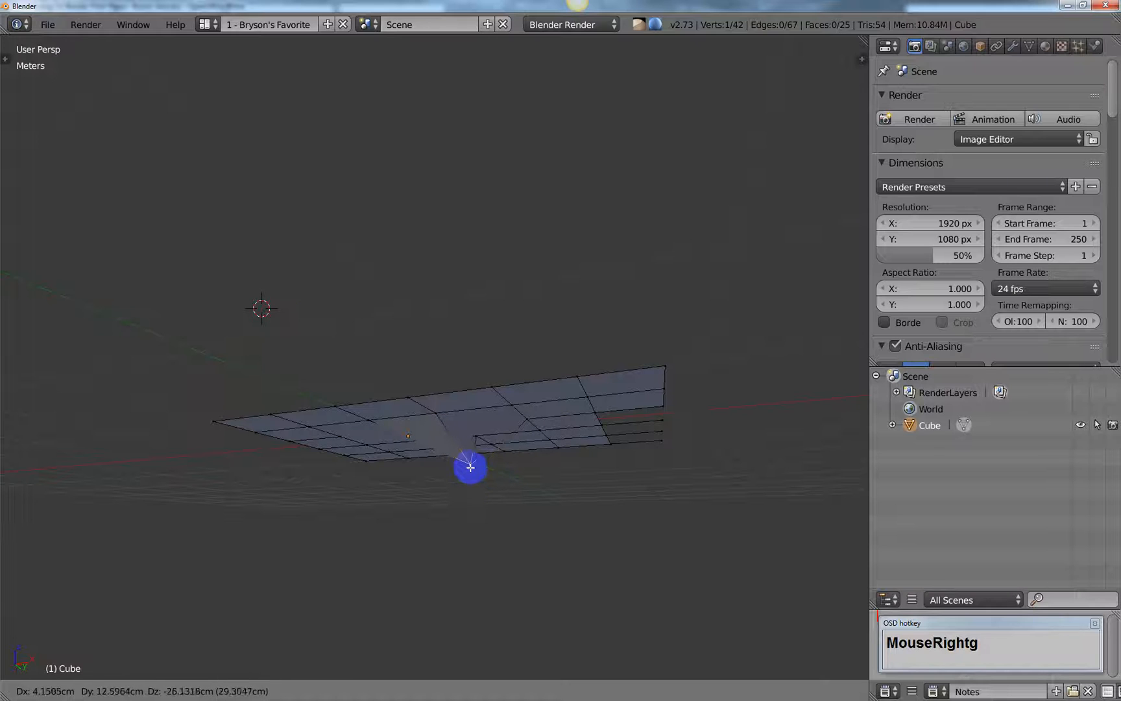
pyautogui.click(471, 460)
pyautogui.moveTo(491, 491)
pyautogui.mouseDown(button='middle')
pyautogui.moveTo(541, 510)
pyautogui.moveTo(535, 461)
pyautogui.moveTo(451, 535)
pyautogui.moveTo(487, 518)
pyautogui.moveTo(480, 508)
pyautogui.moveTo(506, 565)
pyautogui.moveTo(495, 554)
pyautogui.mouseUp(button='middle')
pyautogui.scroll(2, 521, 464)
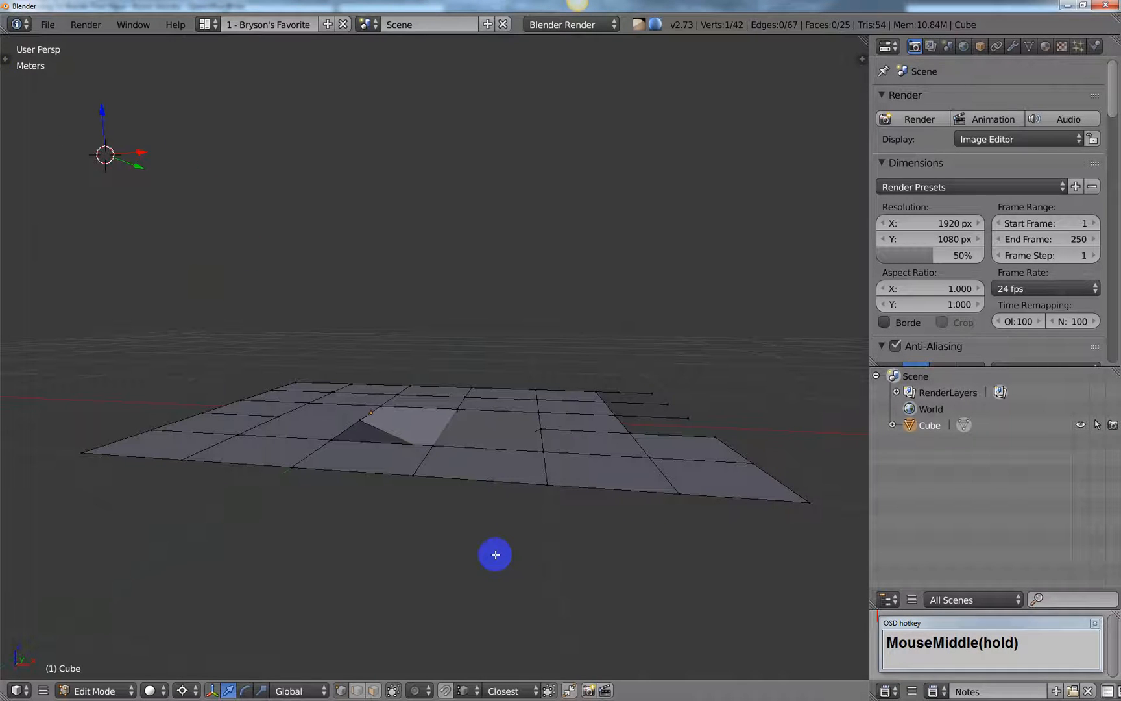
pyautogui.hotkey('ctrl', 'z')
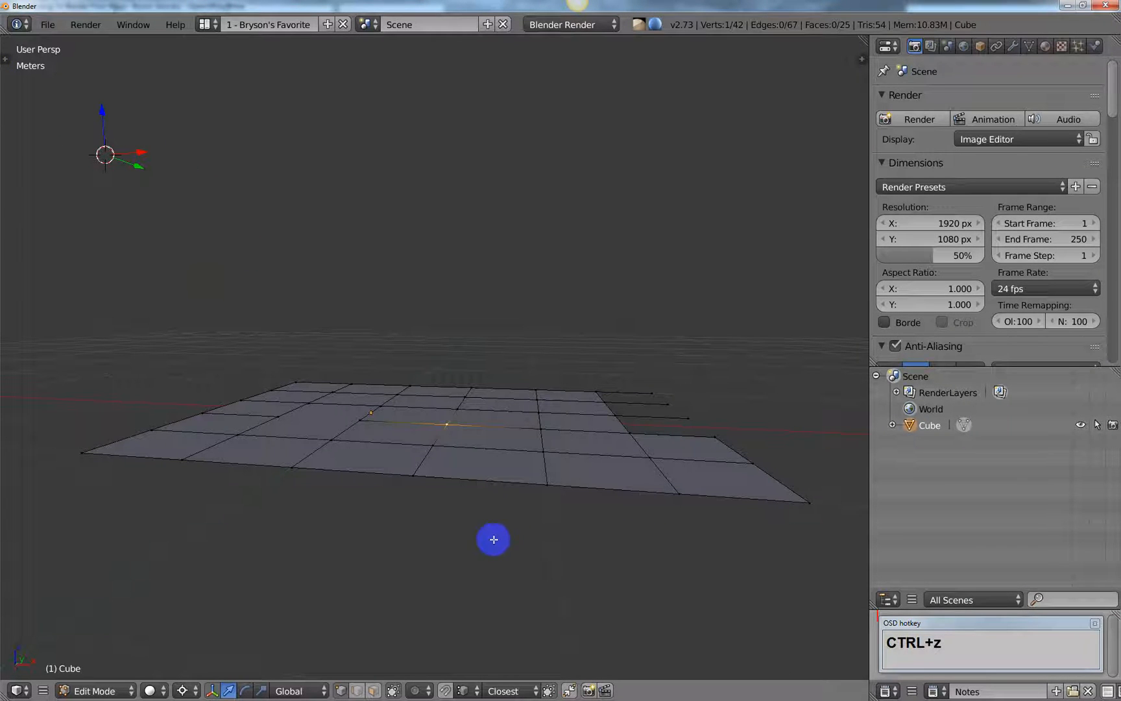
# - Select a second n-gon vertex and join the pair with J, splitting the face into two quads
pyautogui.moveTo(493, 539)
pyautogui.mouseDown(button='middle')
pyautogui.moveTo(495, 574)
pyautogui.moveTo(391, 444)
pyautogui.mouseUp(button='middle')
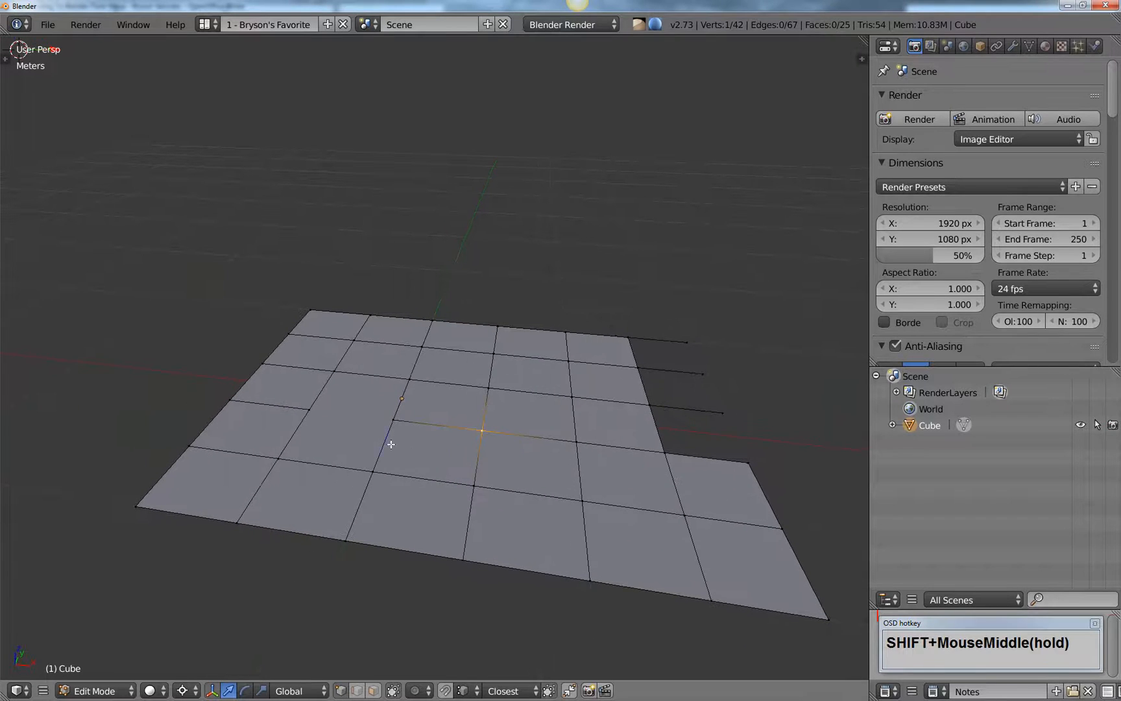
pyautogui.rightClick(310, 411)
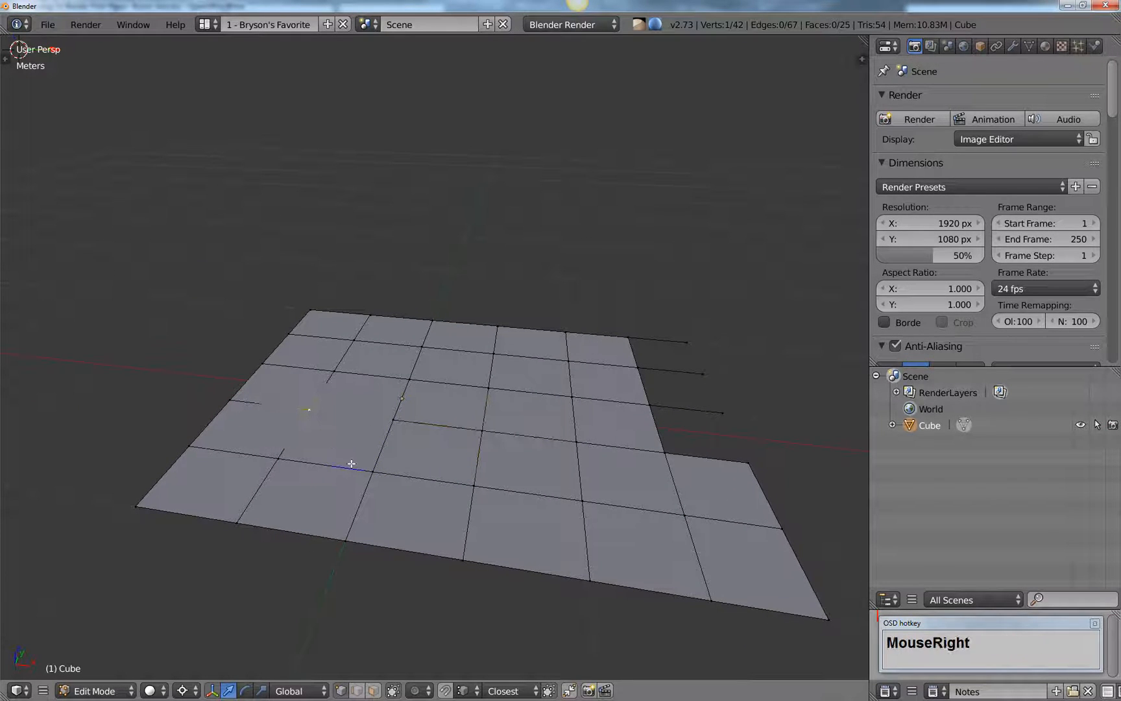
pyautogui.moveTo(401, 430); pyautogui.dragTo(384, 450, button='middle')
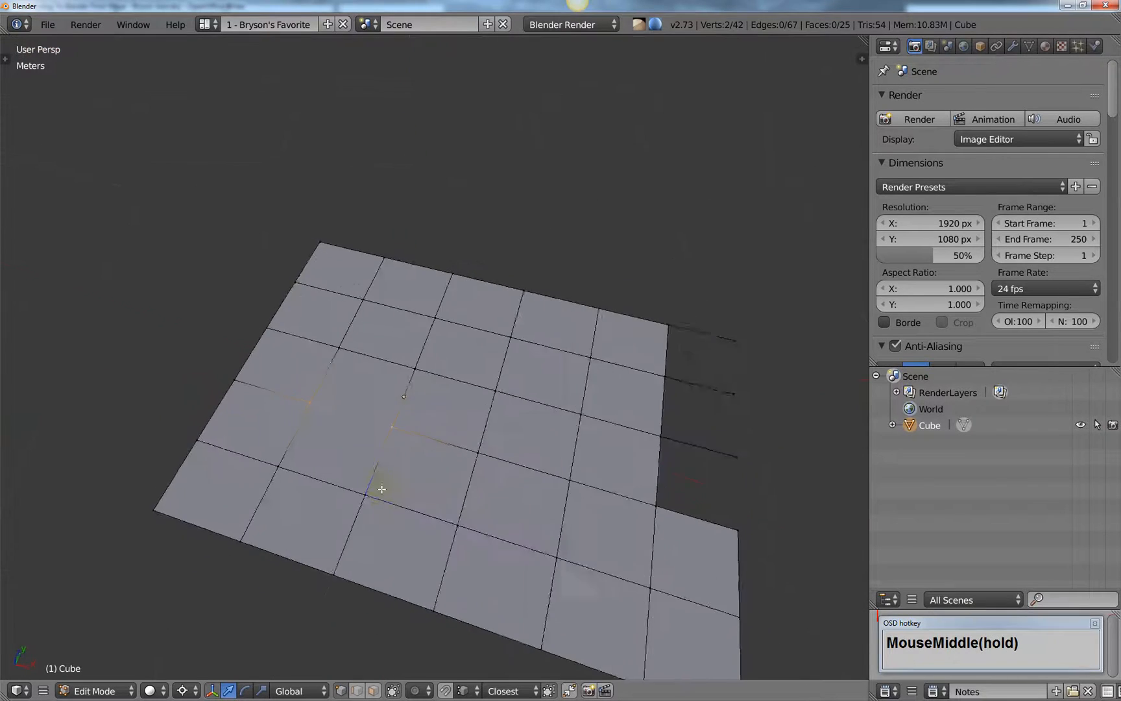
pyautogui.press('j')
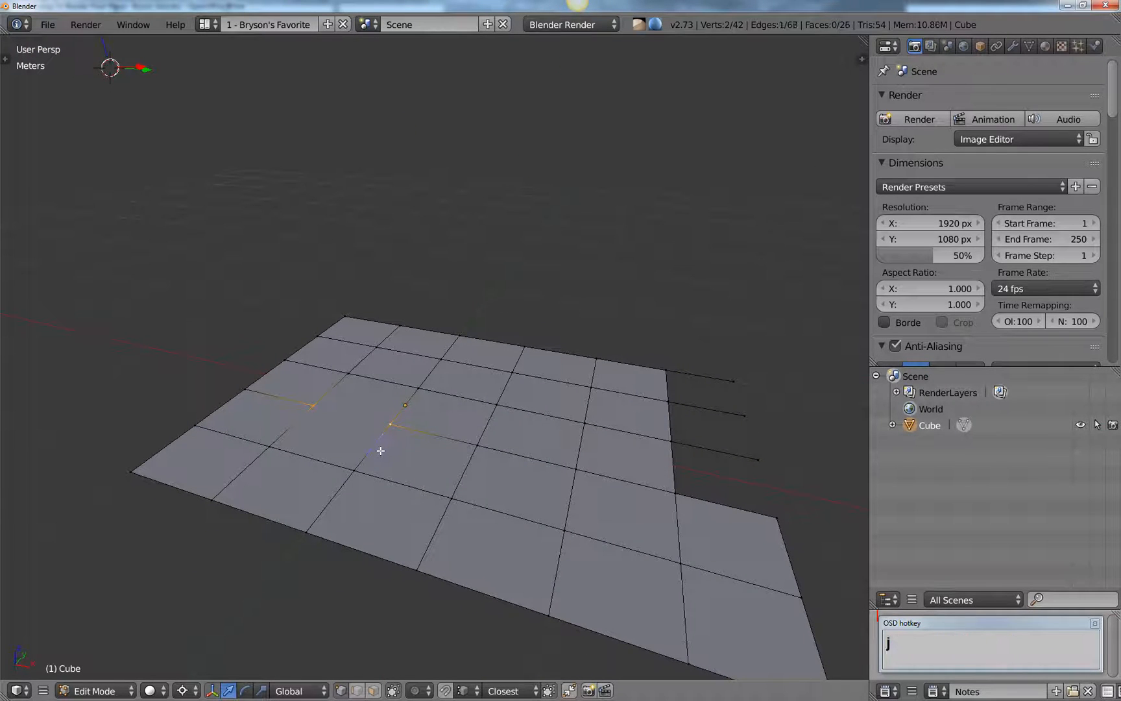
pyautogui.moveTo(380, 451); pyautogui.dragTo(418, 457, button='middle')
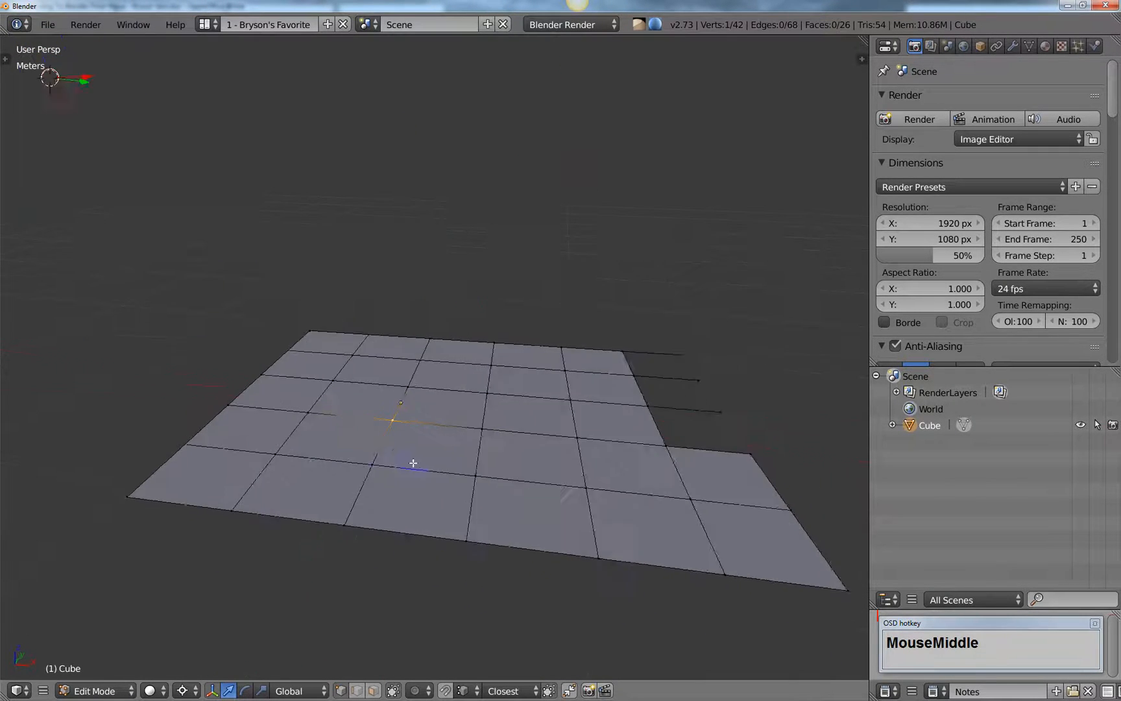
# - Move the selected vertex upward in a few grabs so it sits above the plane
pyautogui.press('g')
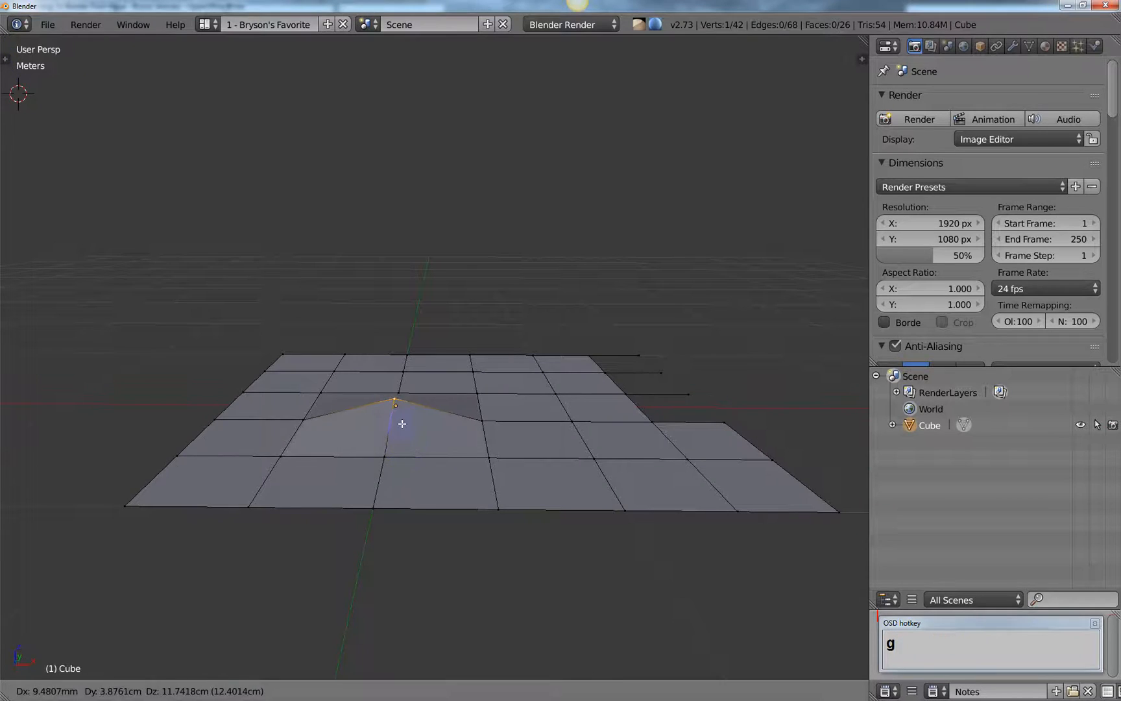
pyautogui.click(399, 411)
pyautogui.moveTo(443, 530); pyautogui.dragTo(438, 477, button='middle')
pyautogui.press('g')
pyautogui.click(416, 487)
pyautogui.press('g')
pyautogui.rightClick(362, 378)
pyautogui.click(363, 378)
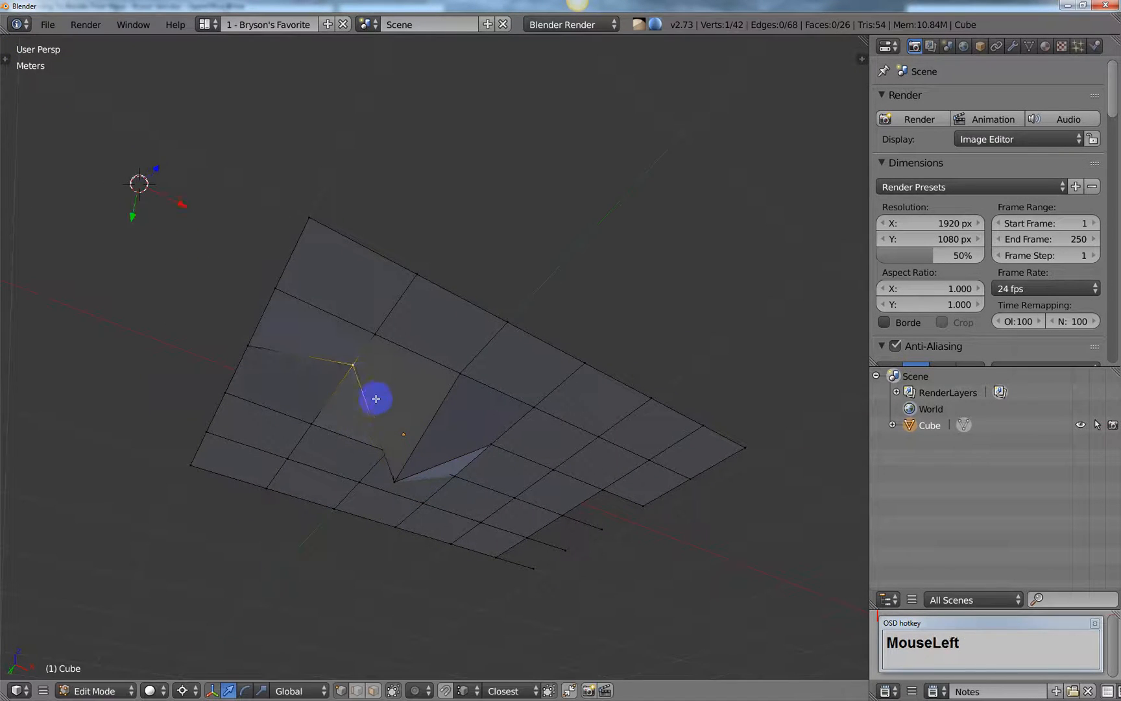
# - Select a neighbouring vertex and orbit to check the raised peak from above
pyautogui.moveTo(372, 394)
pyautogui.mouseDown(button='middle')
pyautogui.moveTo(307, 517)
pyautogui.moveTo(395, 454)
pyautogui.moveTo(452, 486)
pyautogui.moveTo(447, 379)
pyautogui.mouseUp(button='middle')
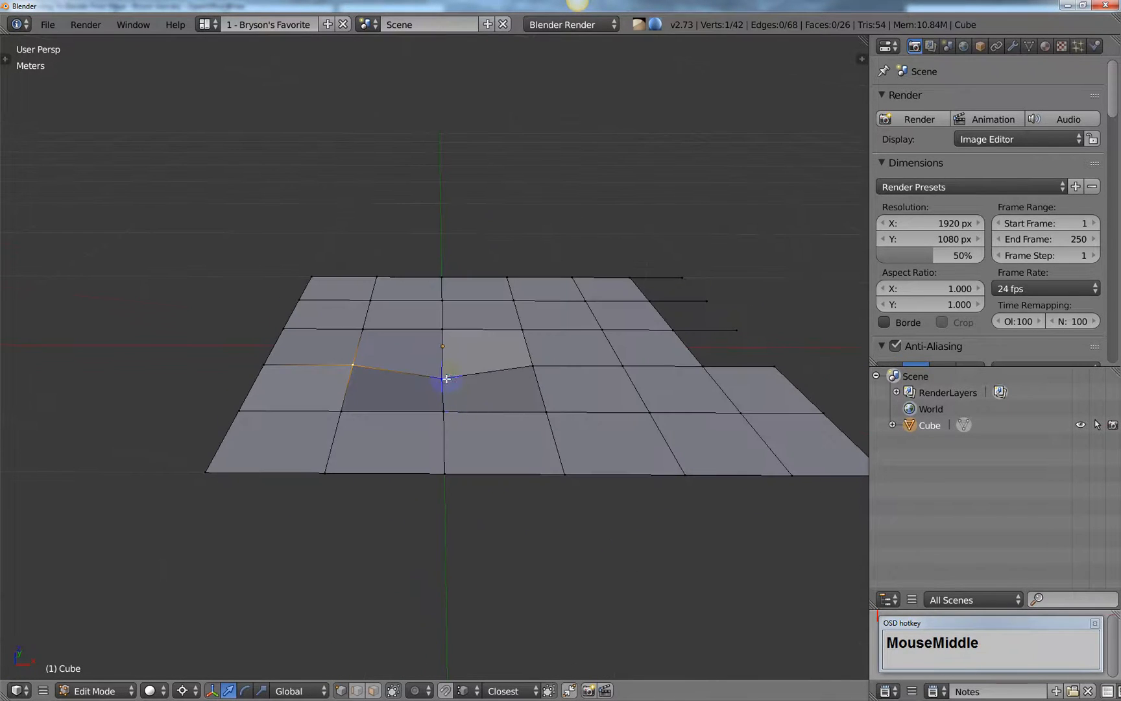
pyautogui.rightClick(446, 379)
pyautogui.moveTo(492, 565); pyautogui.dragTo(526, 557, button='middle')
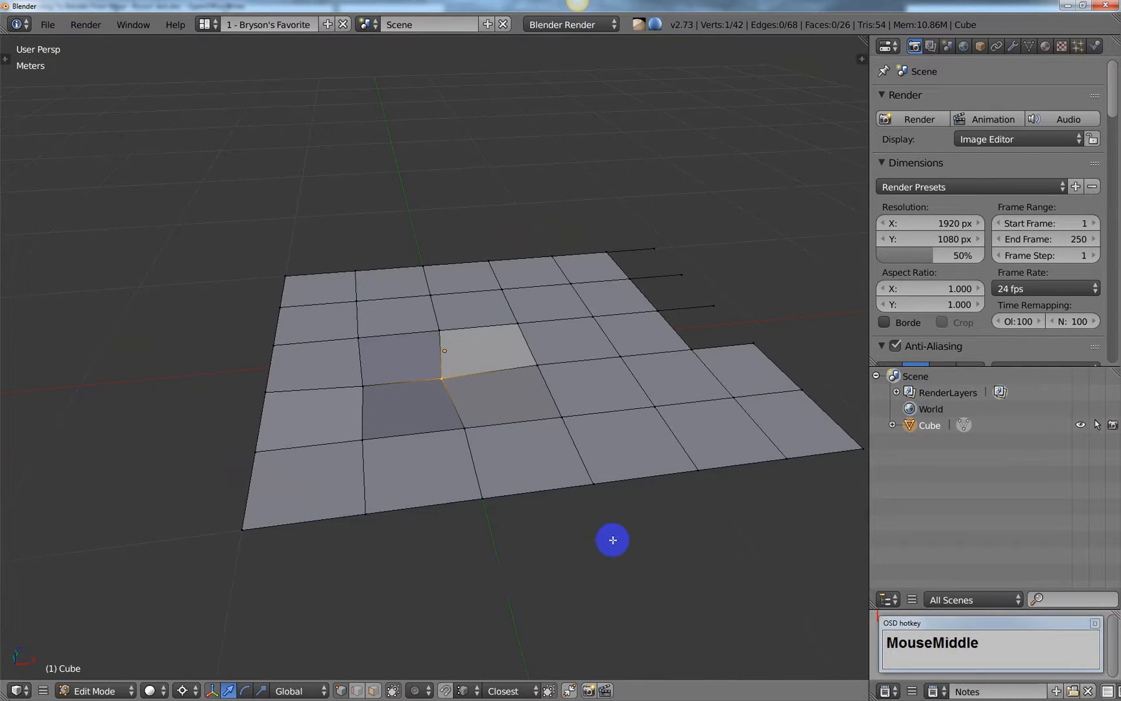
pyautogui.moveTo(613, 539)
pyautogui.mouseDown(button='middle')
pyautogui.moveTo(483, 500)
pyautogui.moveTo(520, 532)
pyautogui.mouseUp(button='middle')
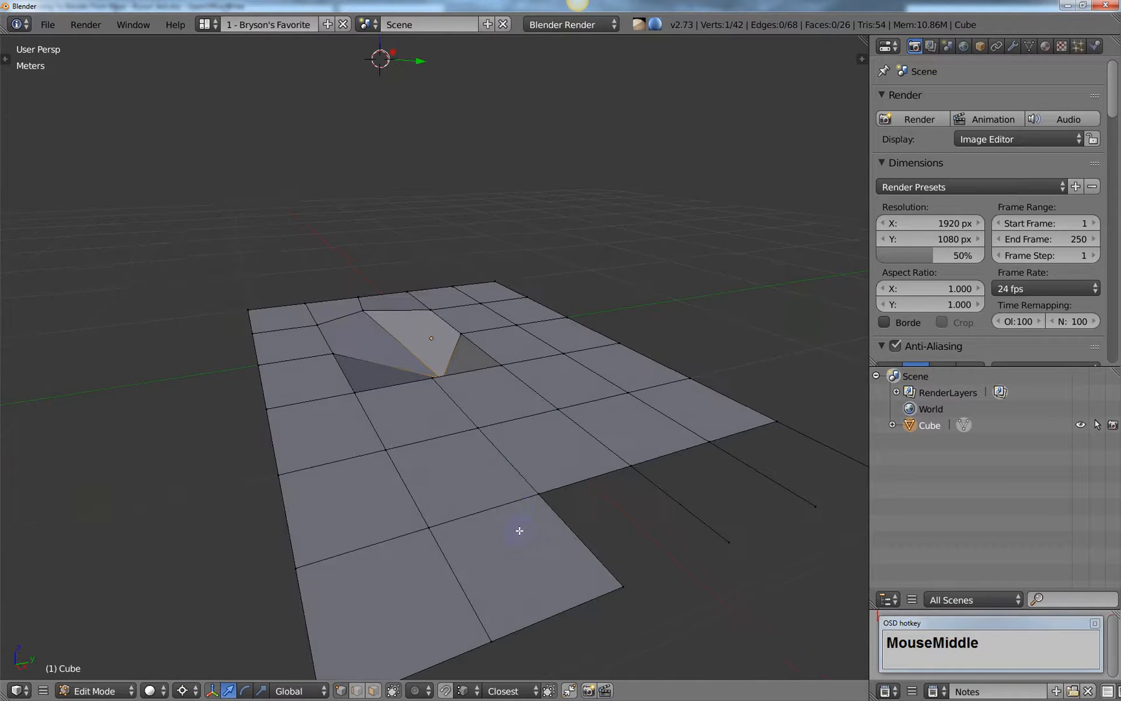